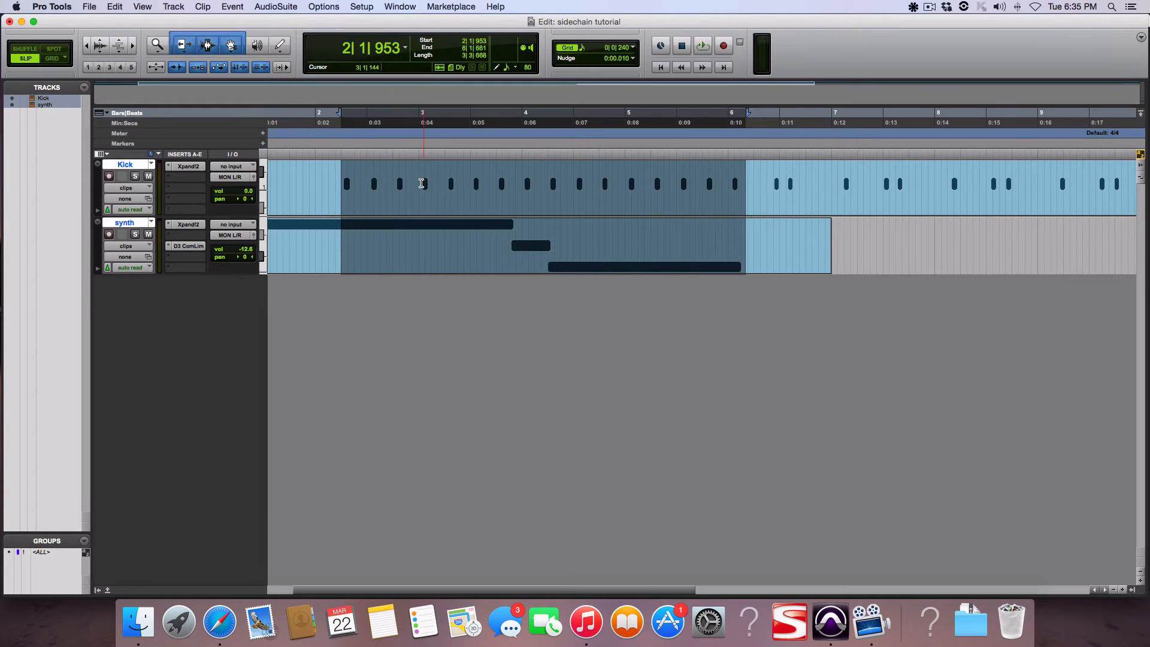
Step: Open the synth track's Dyn3 Compressor/Limiter and play the selected section, first with the compressor bypassed, then with it active
click(196, 250)
drag(454, 197, 520, 293)
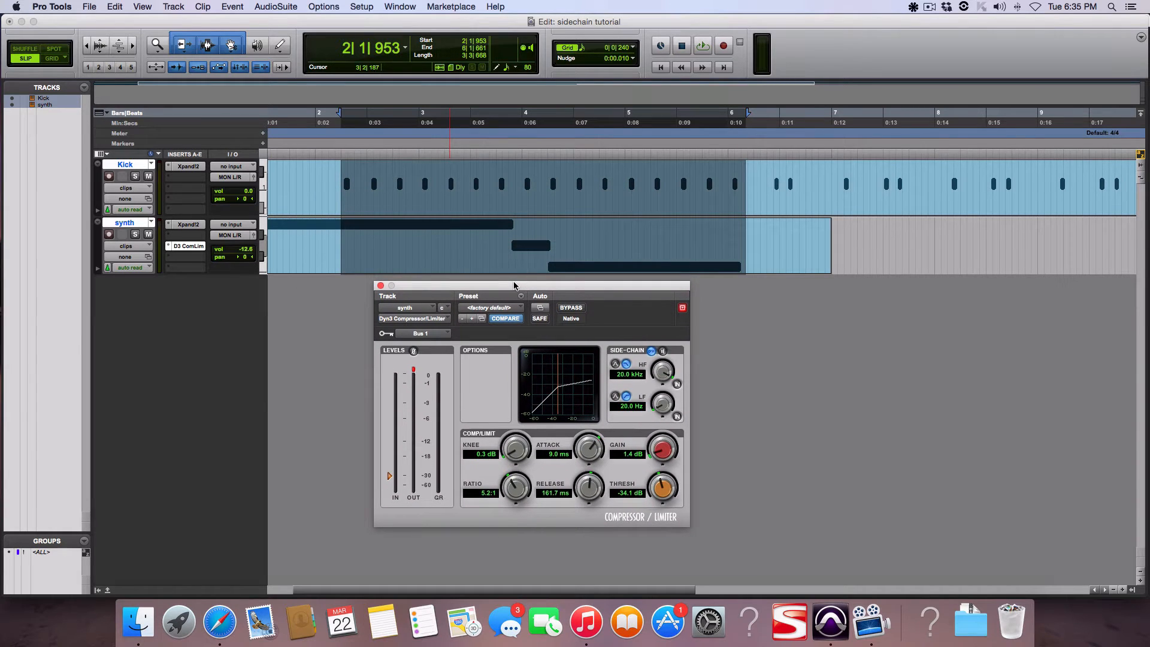
click(572, 309)
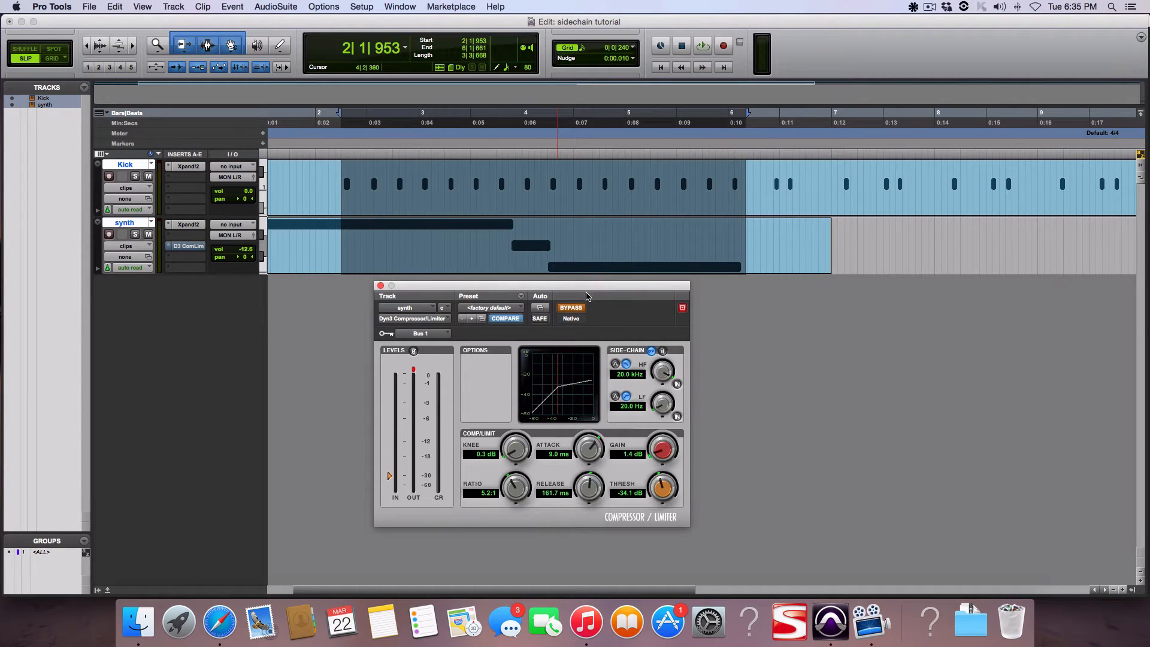
key(space)
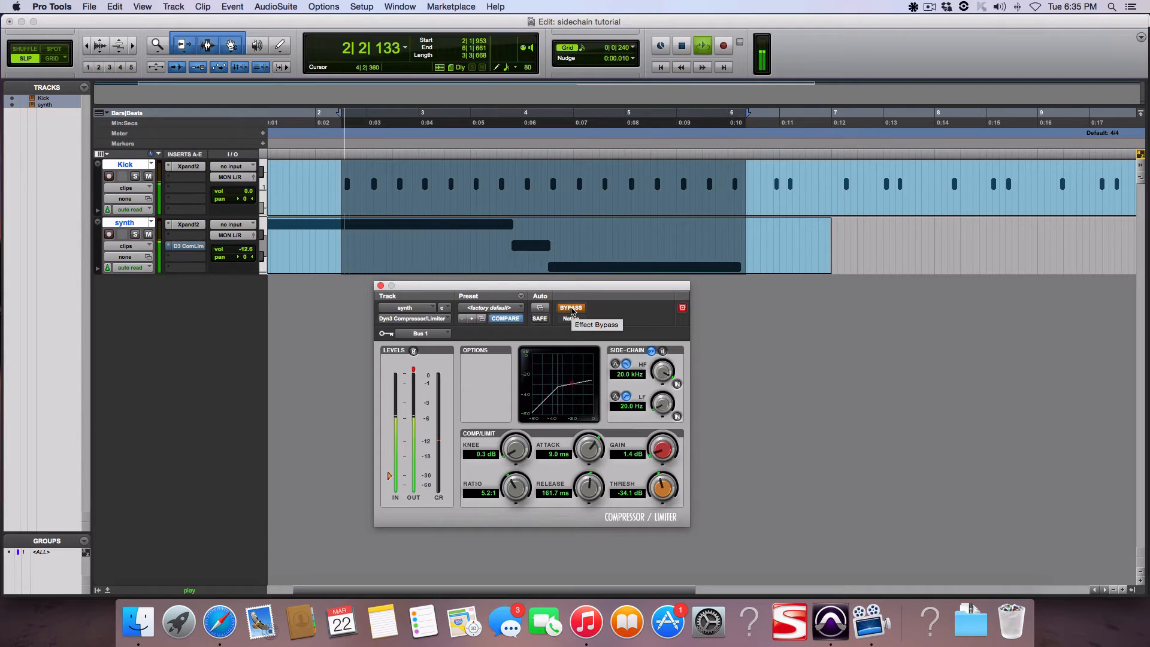
click(571, 308)
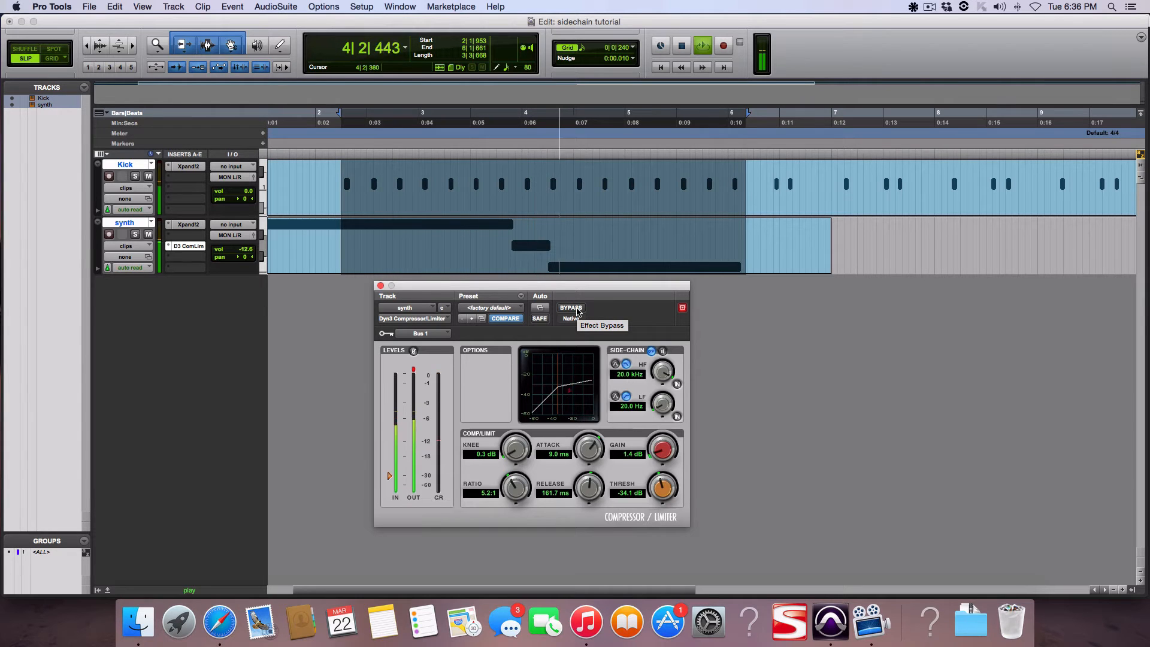
key(space)
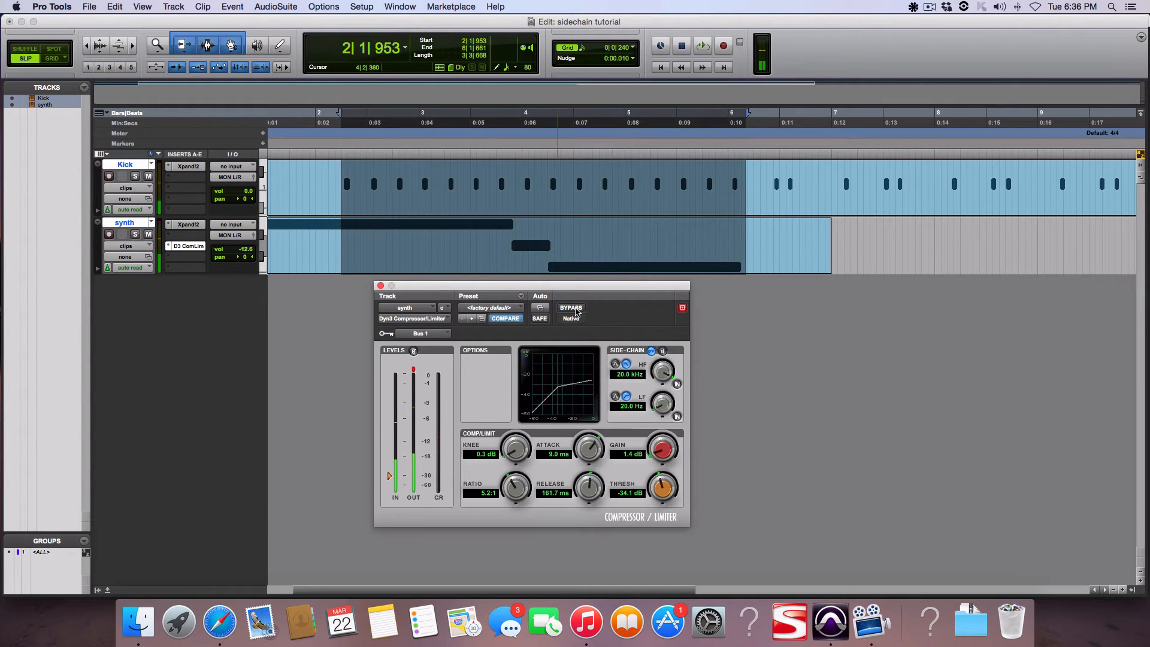
Step: Replay the selected kick and synth section twice to compare the bypassed sound with the compressed sound
click(572, 309)
key(space)
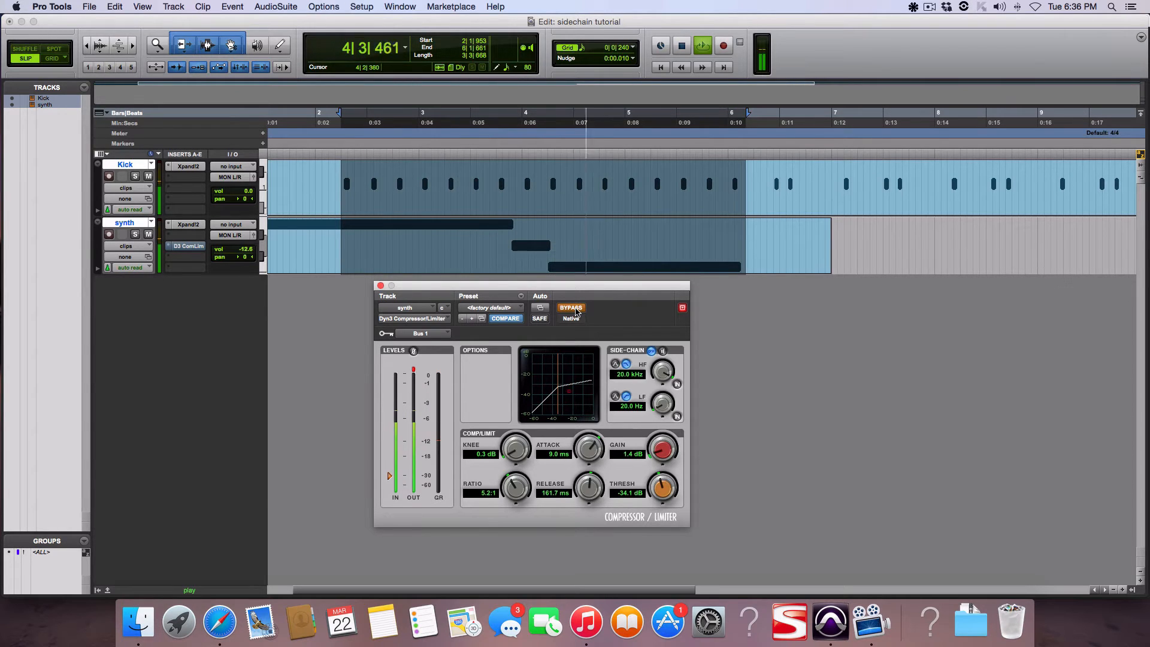
key(space)
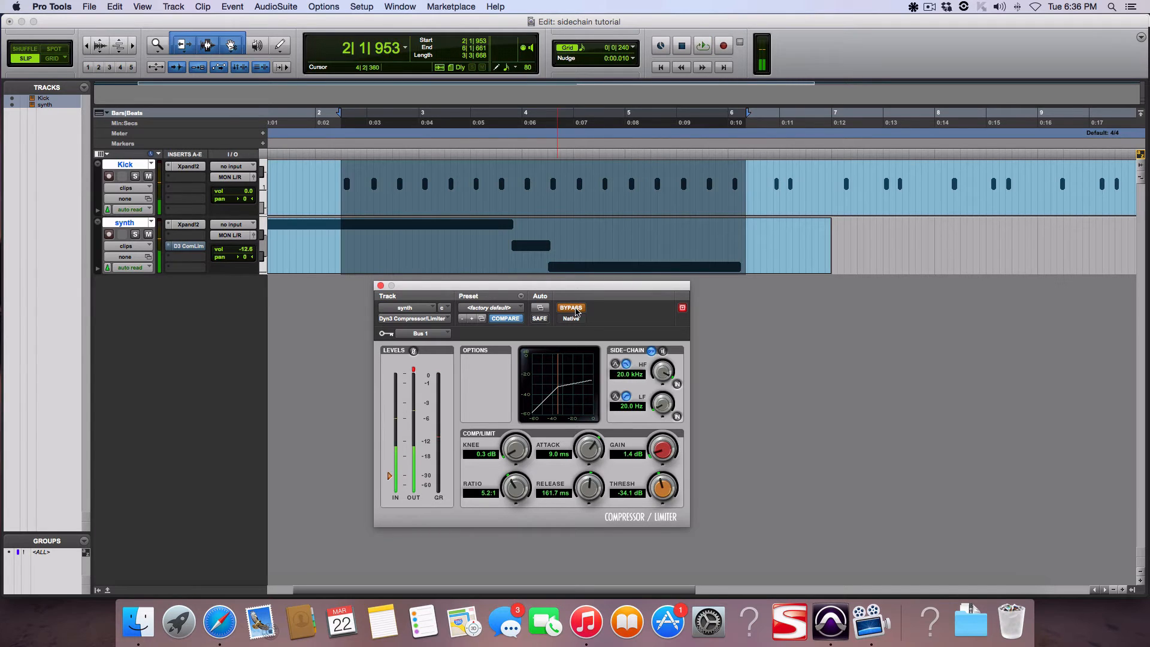
click(571, 308)
key(space)
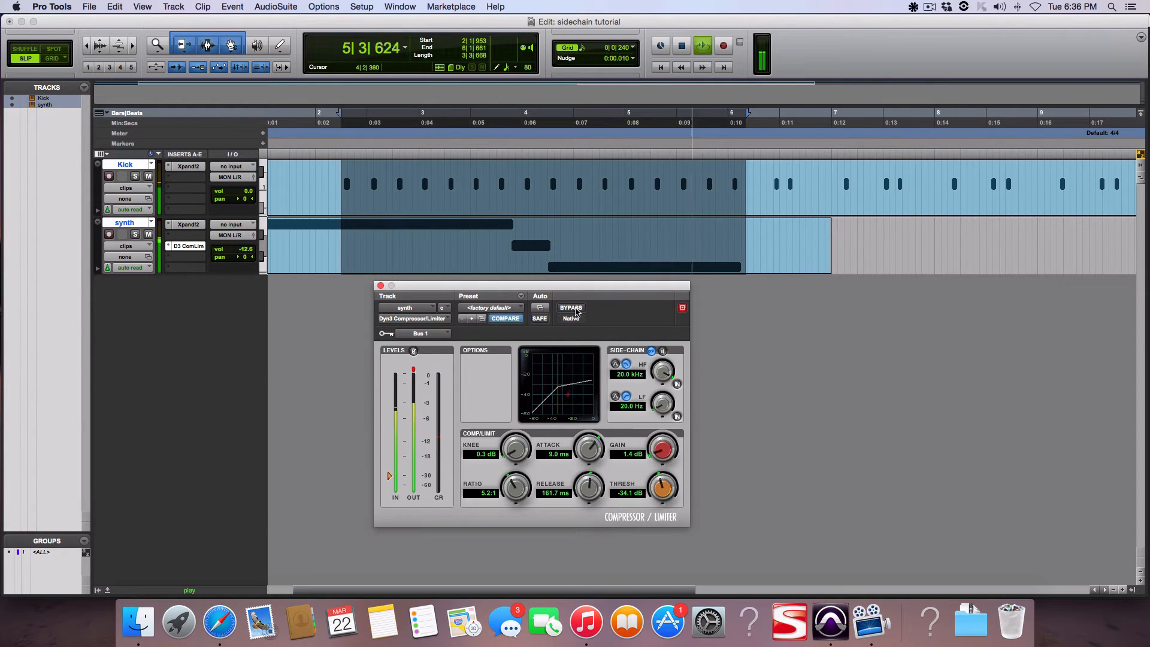
key(space)
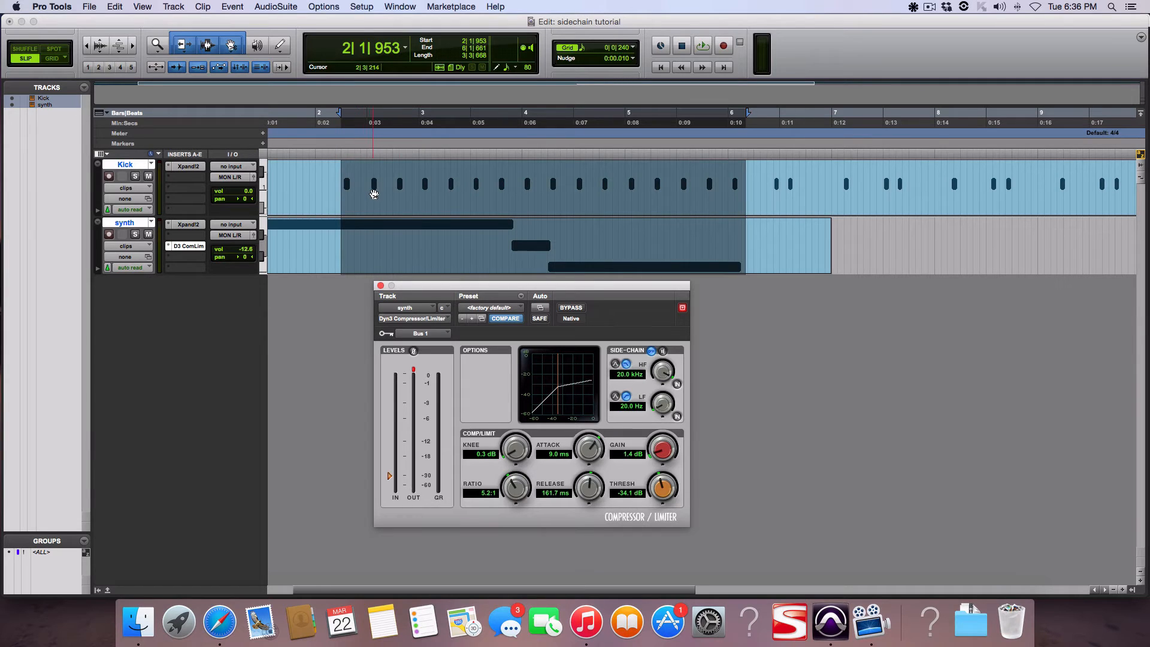
Step: Switch to the Mix window and bypass the compressor insert on the synth track
key(super+equal)
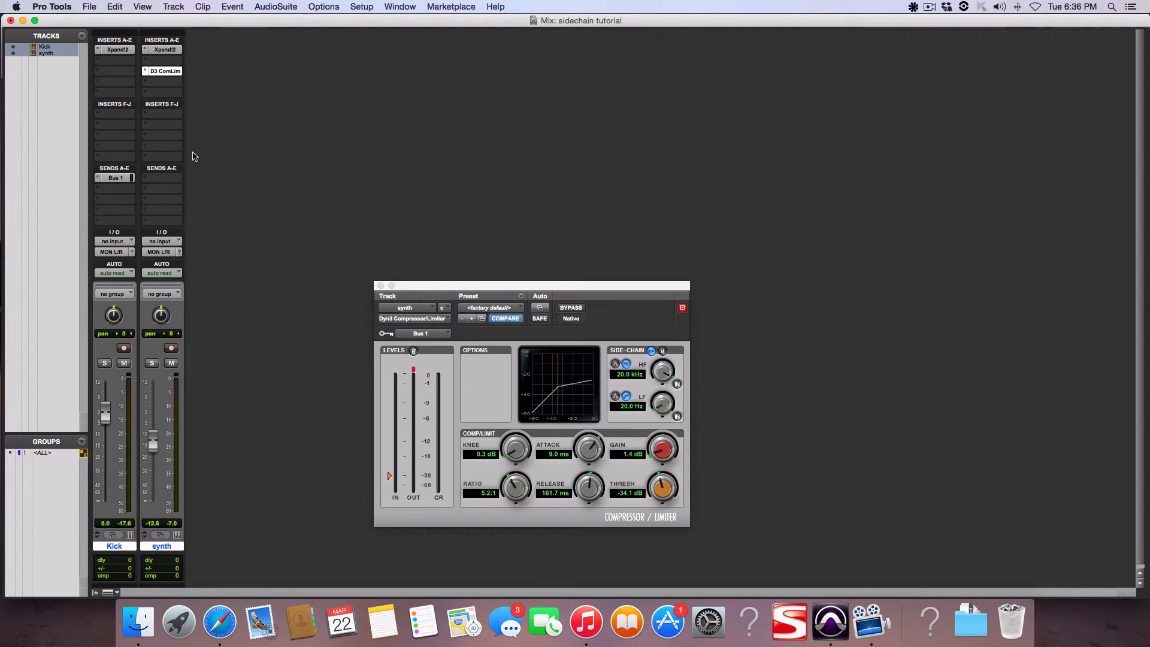
super+click(168, 73)
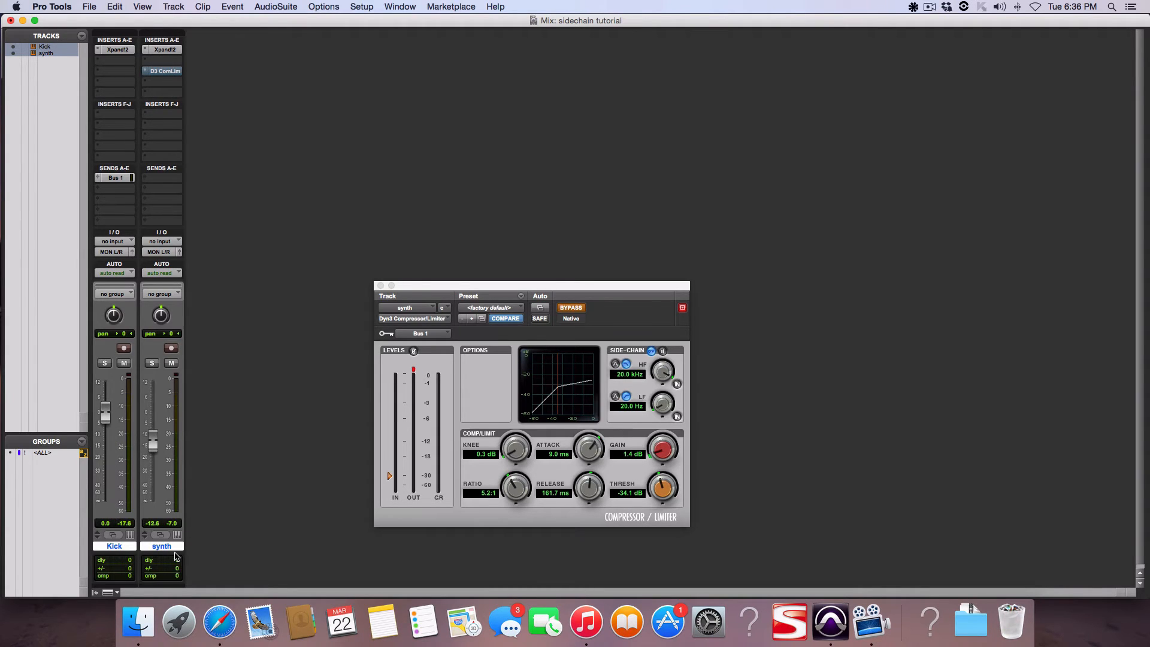
scroll(140, 413, down, 1)
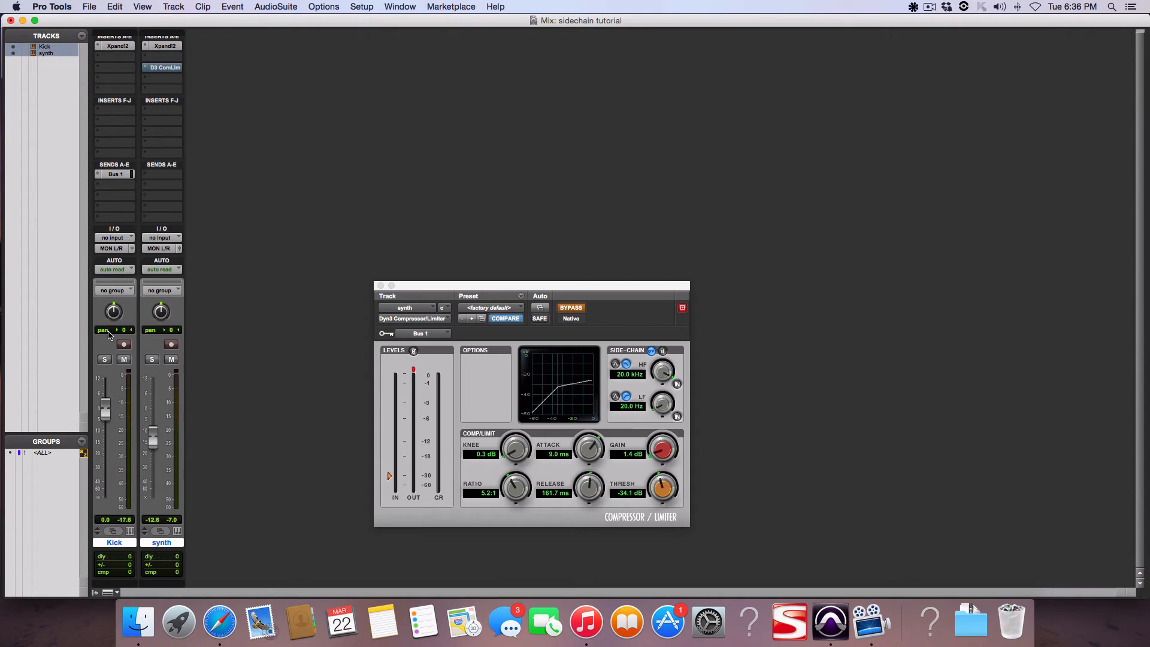
scroll(108, 308, up, 1)
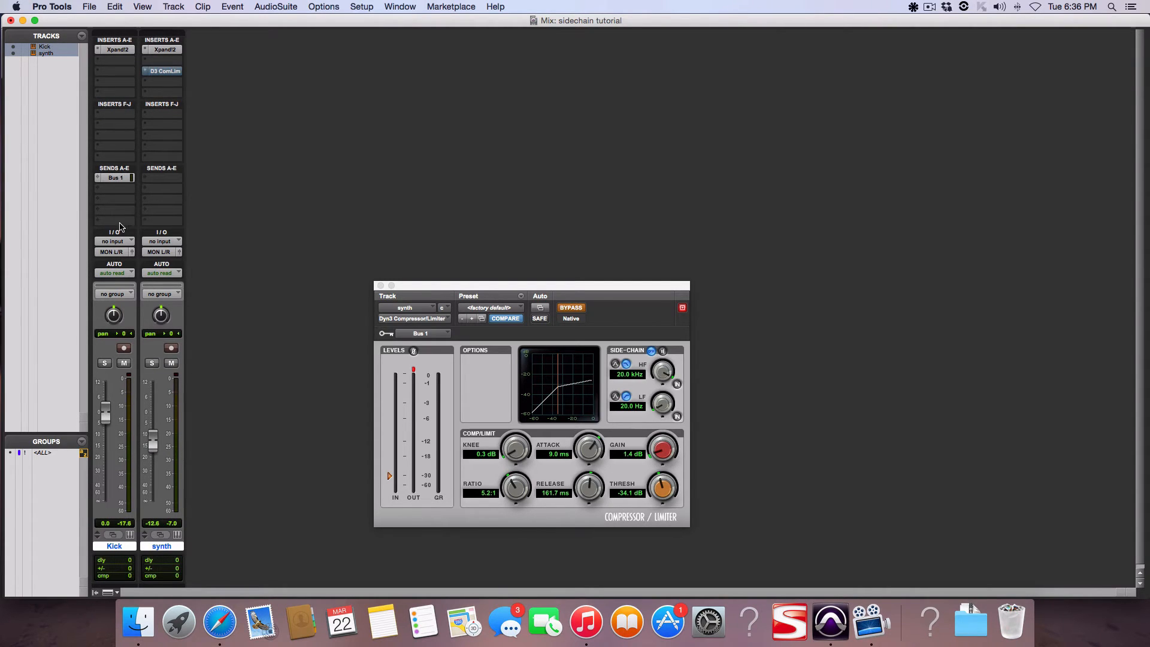
Step: Open the Kick track's send A and assign it to Bus 1 (Mono)
click(112, 177)
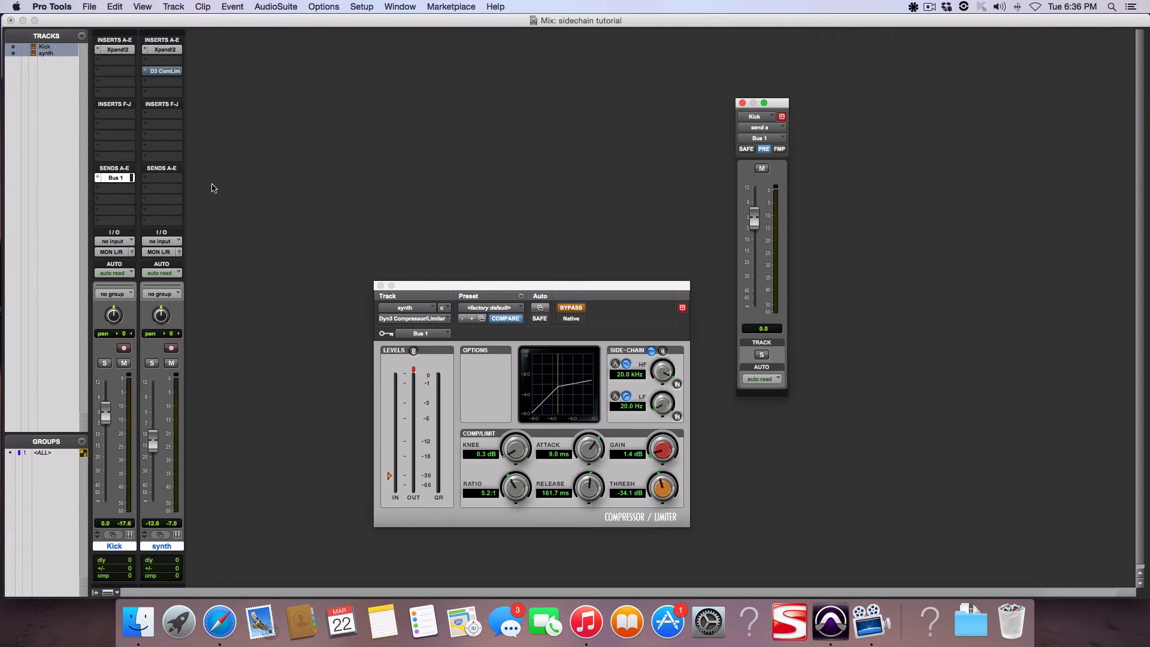
click(99, 180)
mouse_move(123, 189)
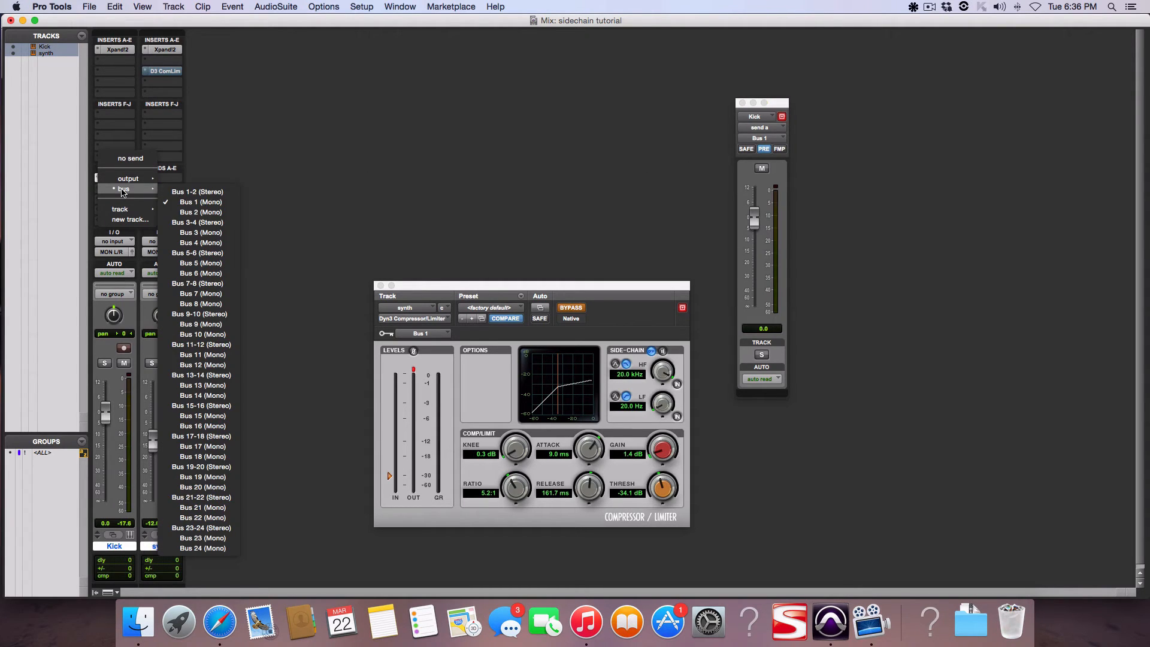
click(197, 202)
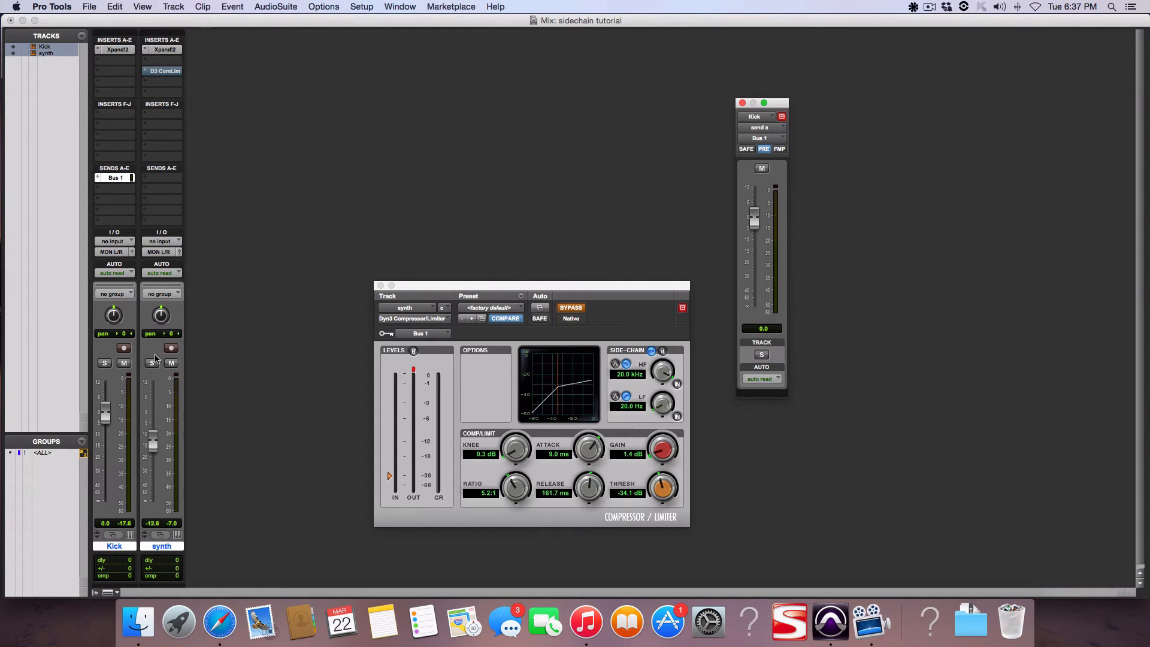
Step: Clear the synth compressor's output clip indicator and set its key input to Bus 1 (Mono)
scroll(160, 318, down, 1)
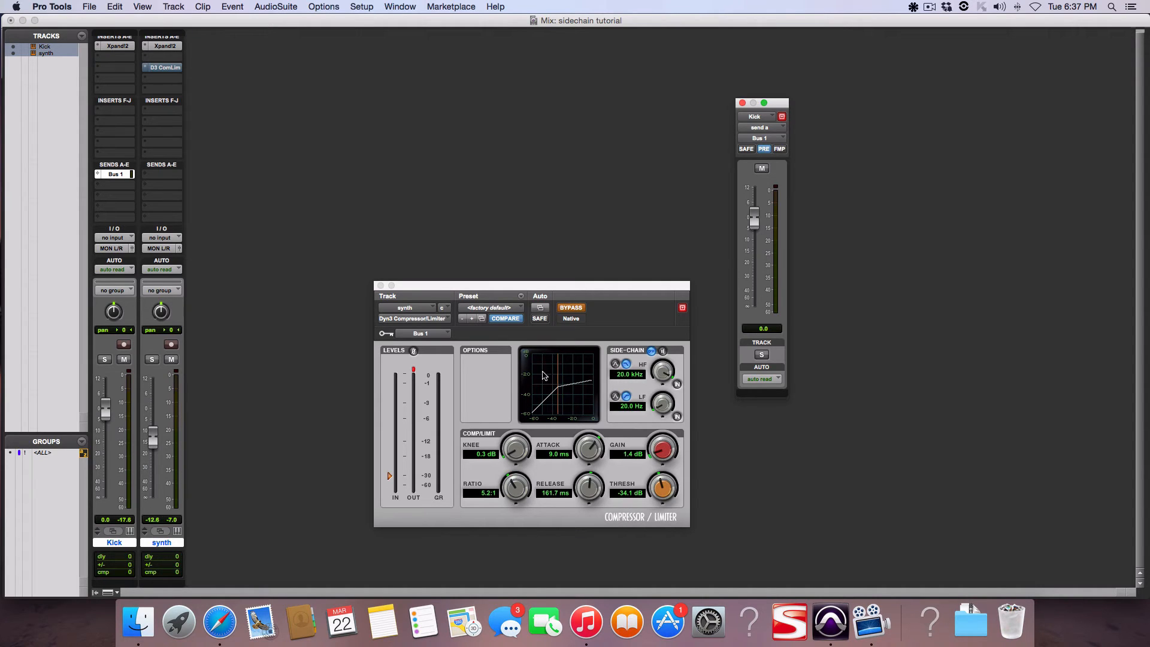
click(416, 372)
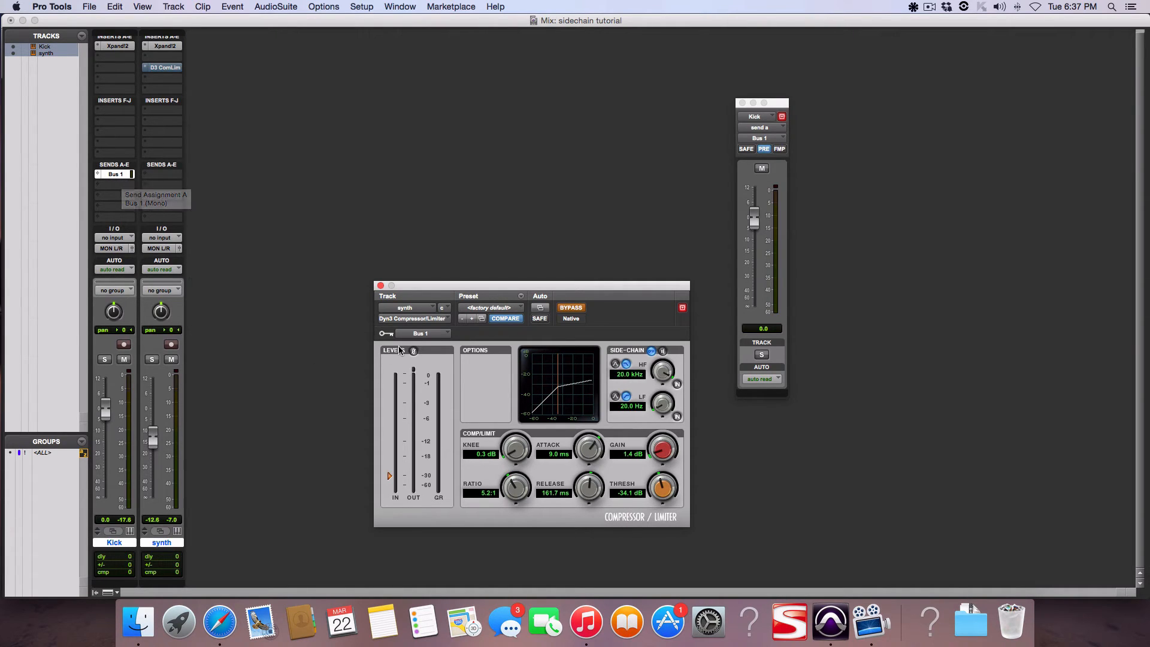
click(449, 336)
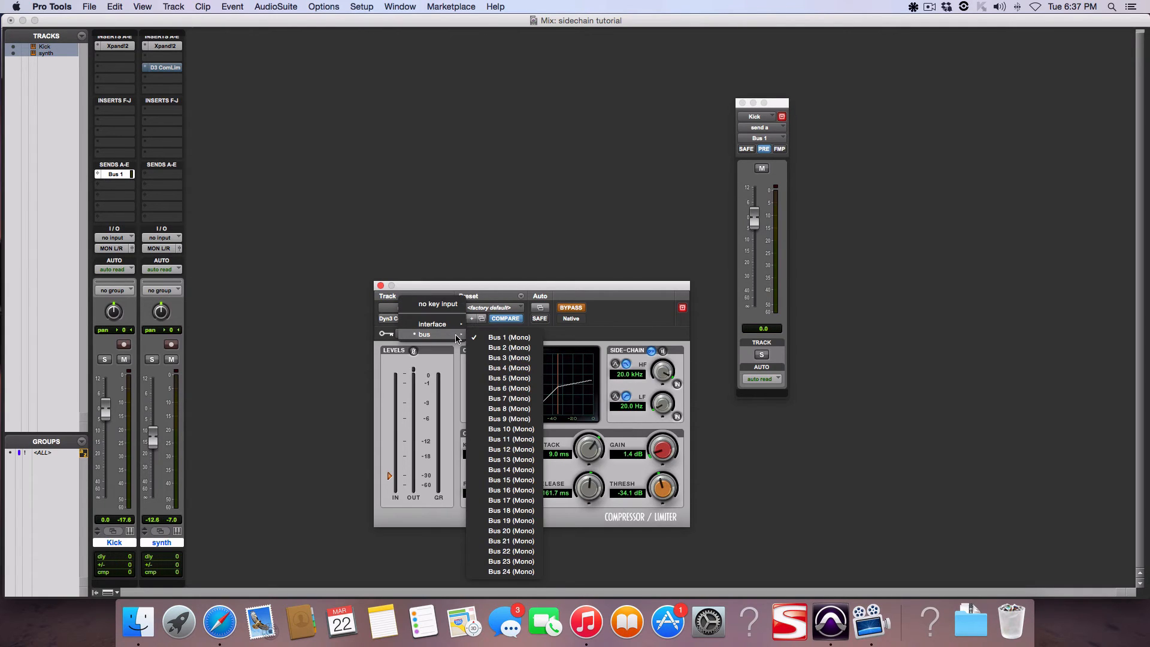
click(506, 338)
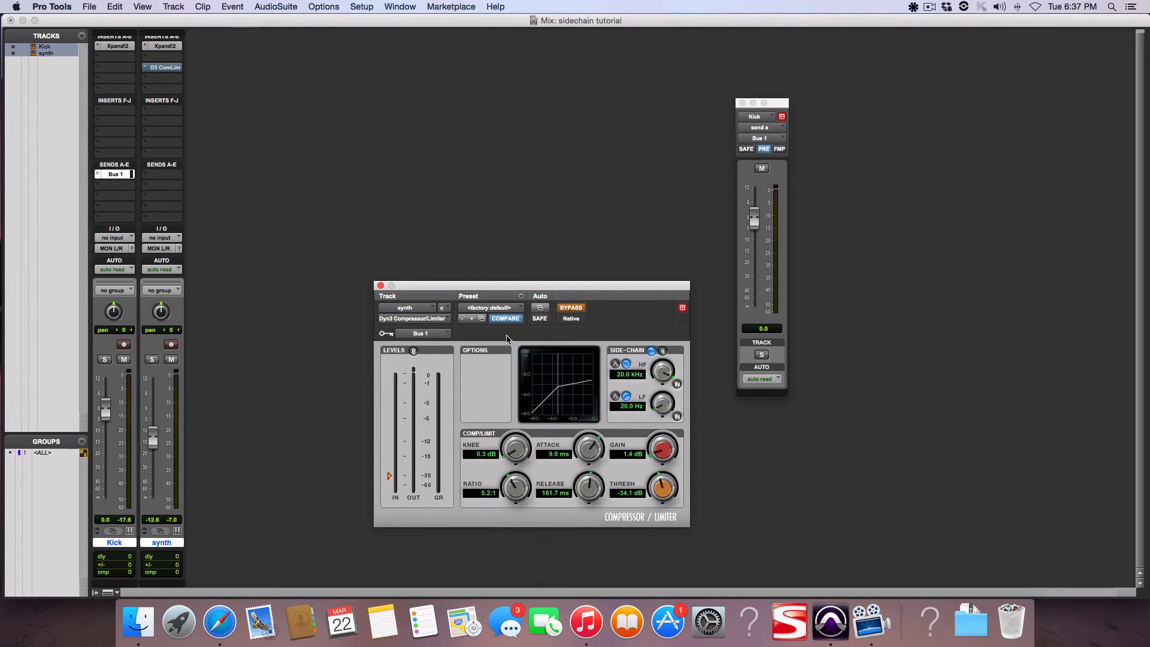
Step: Start playback and take the compressor out of bypass with the external key side-chain enabled
click(651, 351)
key(space)
click(571, 307)
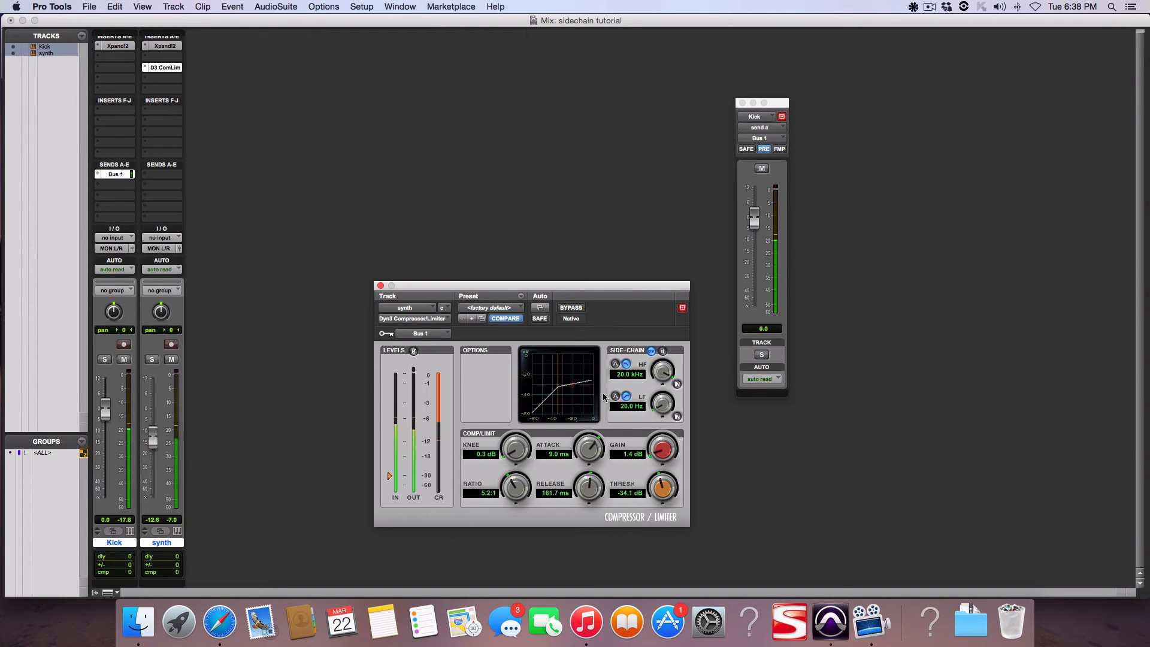
Step: Set the compressor's attack to 4.7 ms, release to 214.8 ms and threshold to -35.0 dB during playback
drag(587, 454, 551, 523)
mouse_move(589, 489)
mouse_down()
mouse_move(639, 442)
mouse_move(590, 502)
mouse_move(603, 431)
mouse_move(584, 488)
mouse_up()
drag(662, 487, 574, 495)
drag(585, 482, 577, 485)
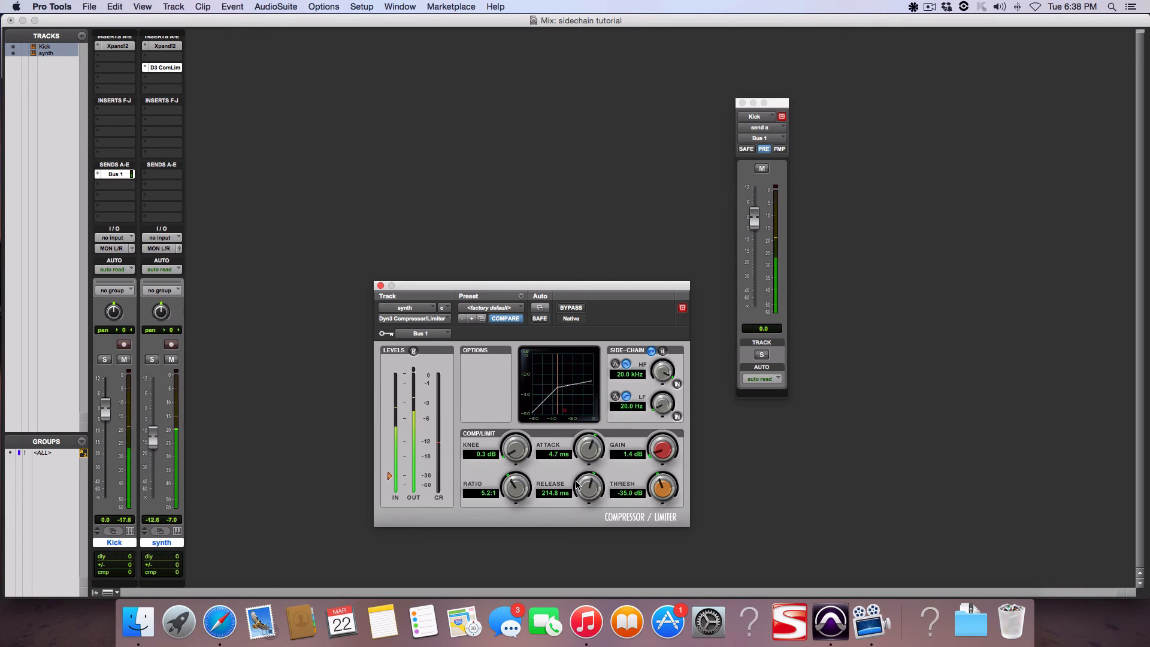
Step: Bypass and re-enable the adjusted compressor during playback to compare the synth with and without ducking
click(571, 307)
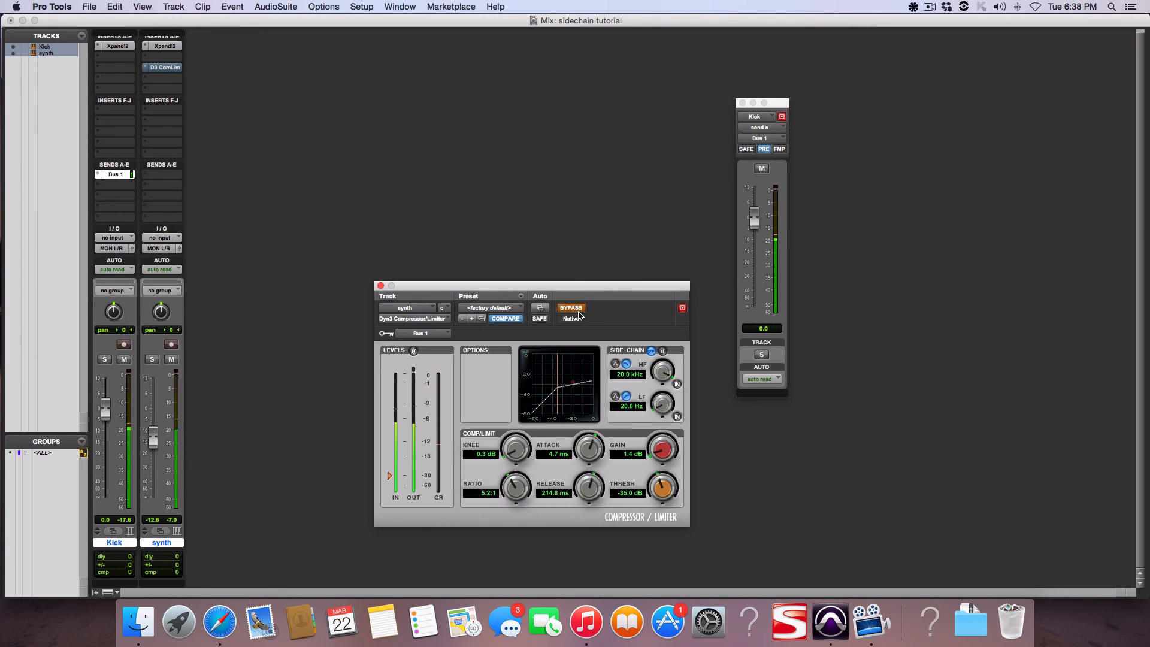
click(570, 308)
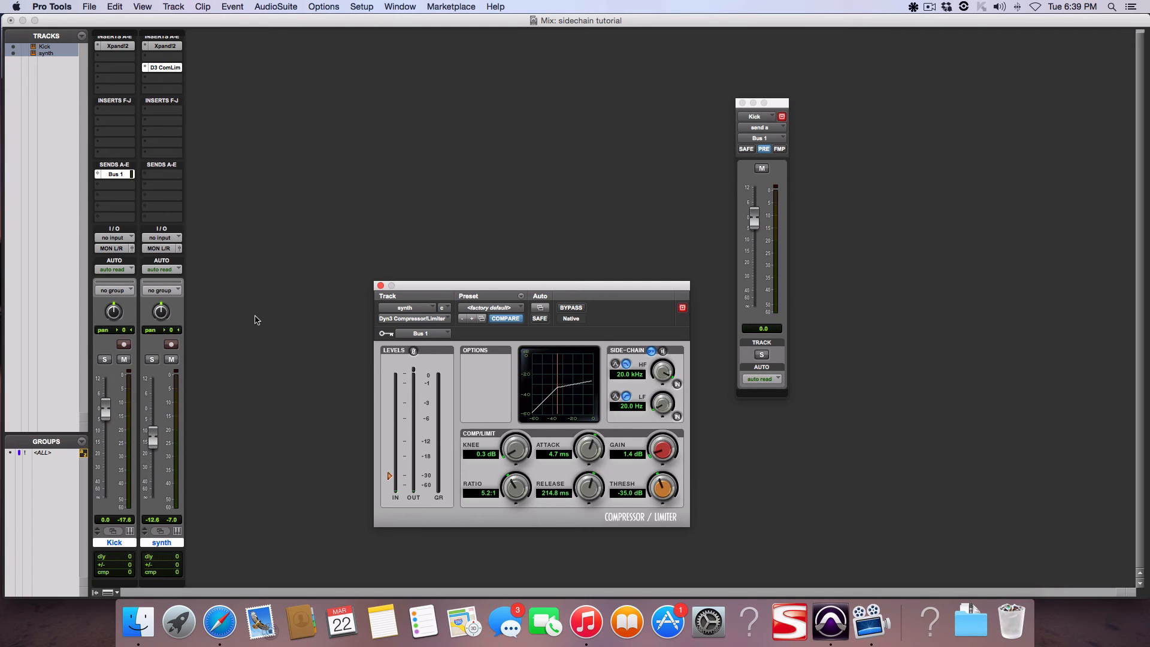
scroll(162, 485, up, 1)
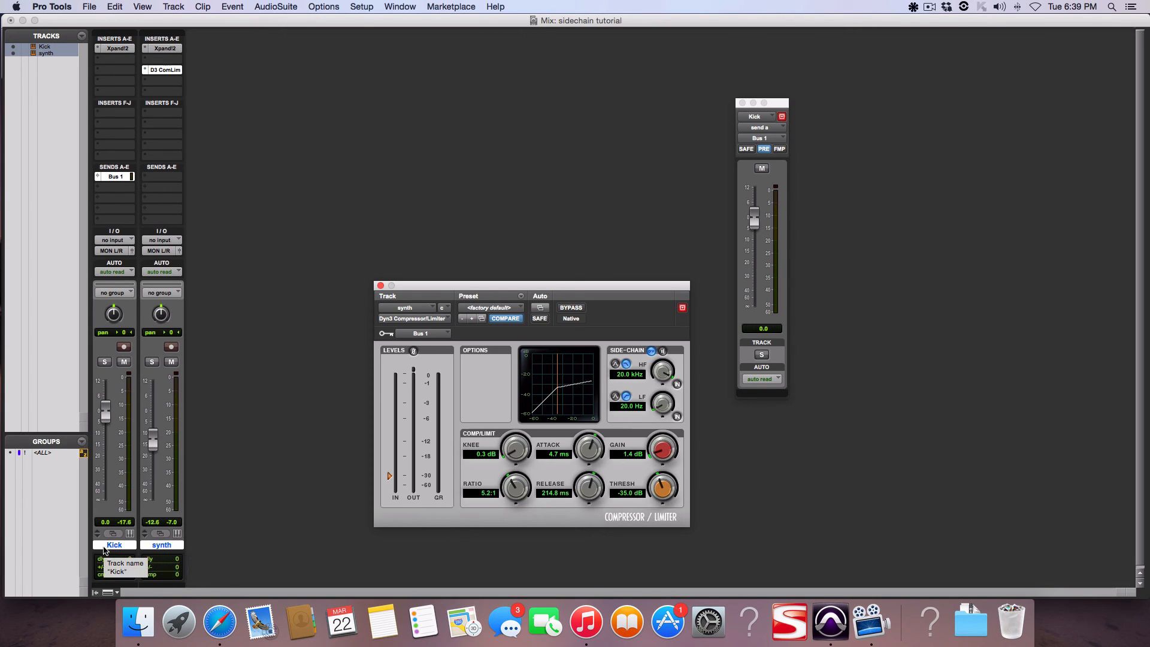
scroll(105, 544, down, 1)
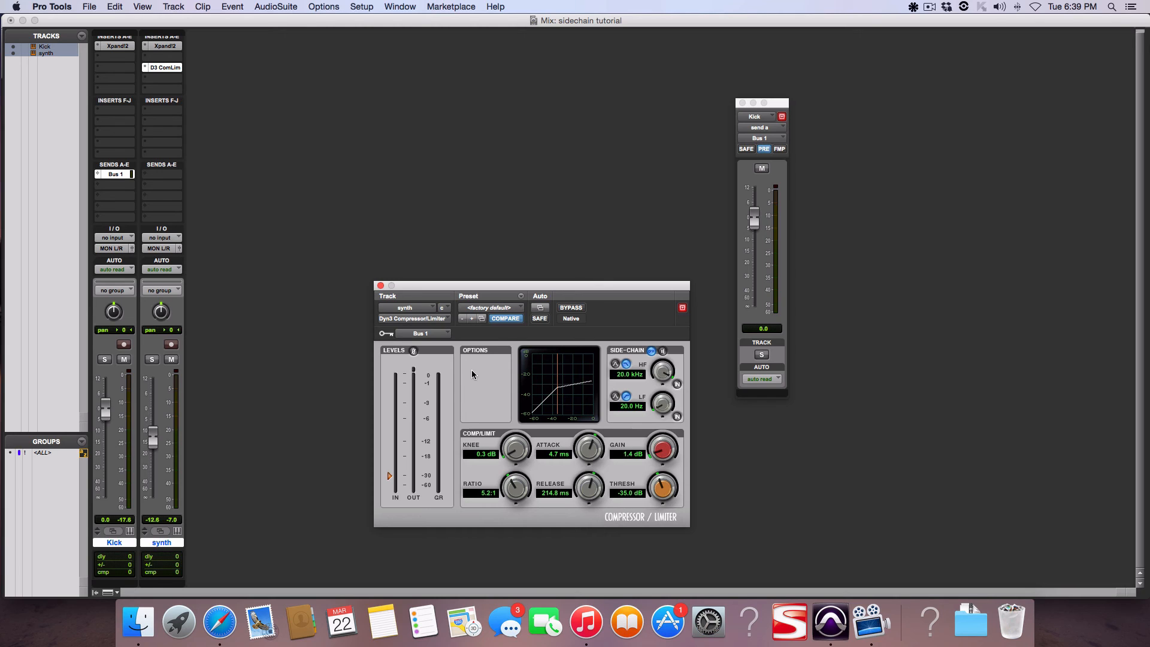
scroll(170, 492, up, 1)
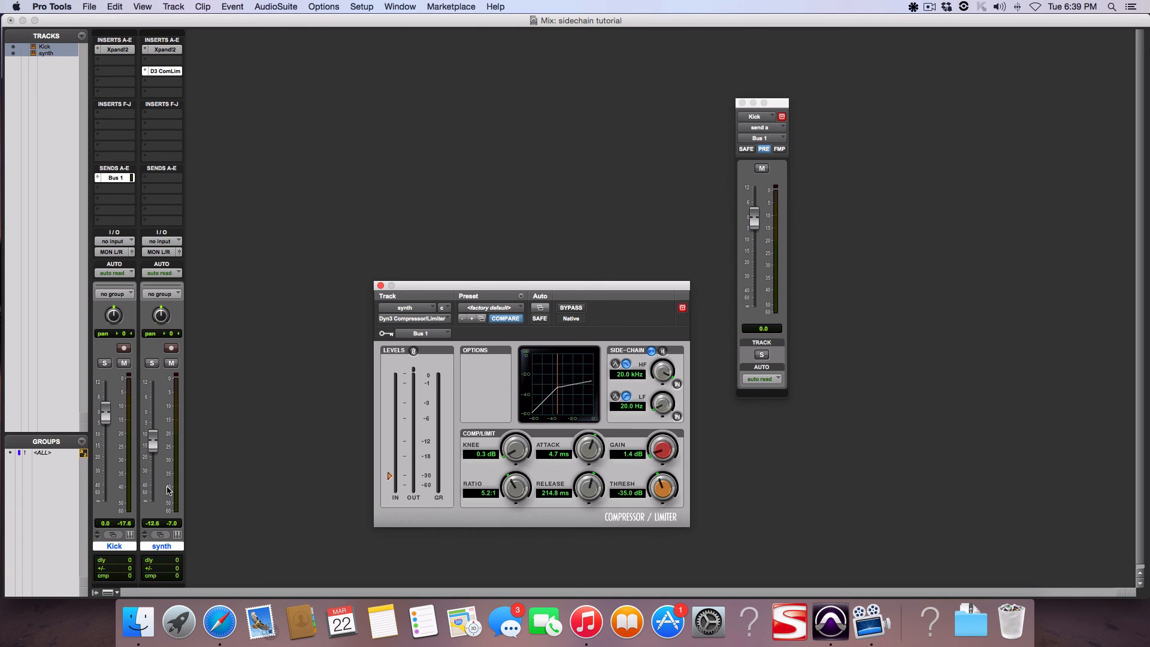
scroll(299, 440, down, 1)
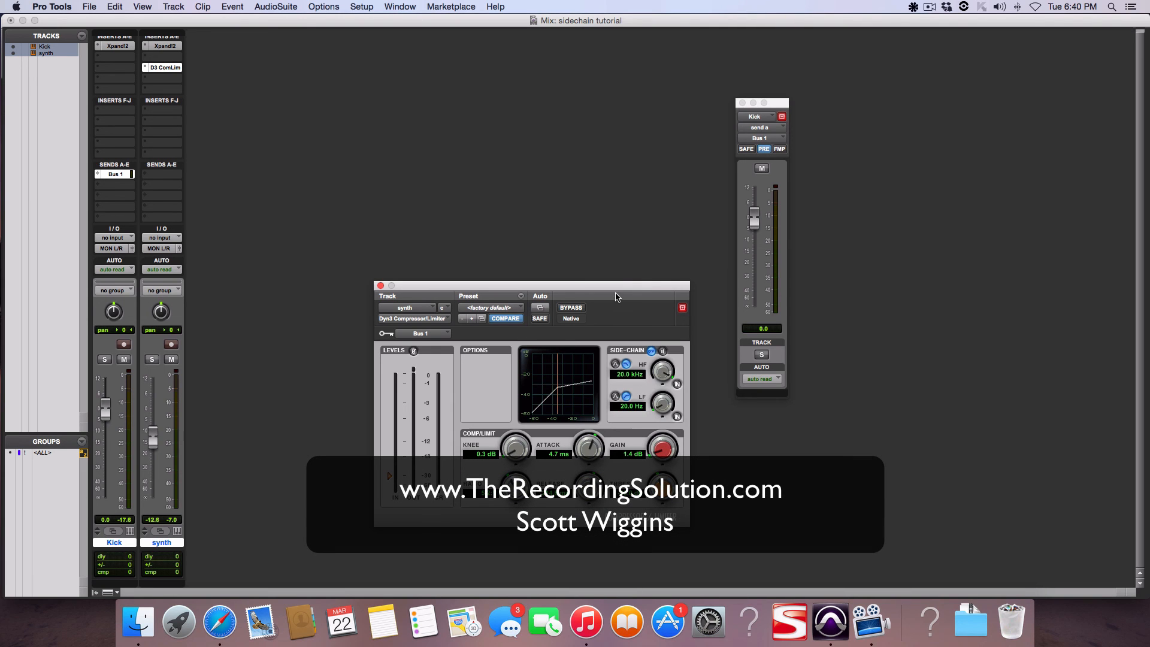
click(930, 9)
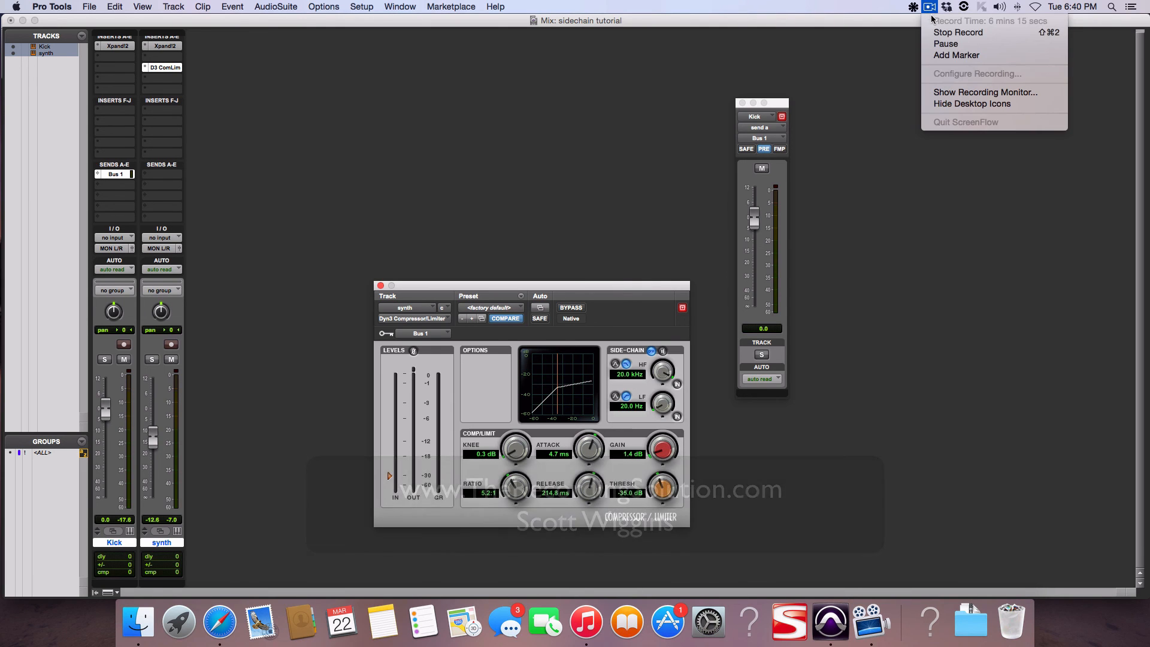